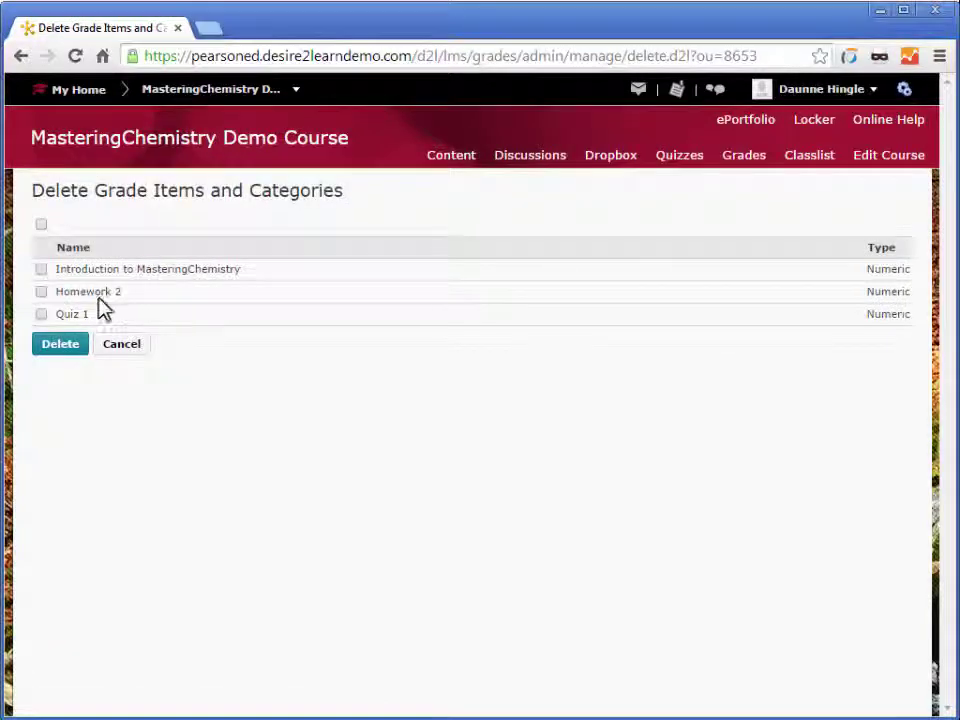
Permanently delete the grade items Introduction to MasteringChemistry, Homework 2 and Quiz 1, and return to the grade entry view.
click(40, 271)
click(41, 293)
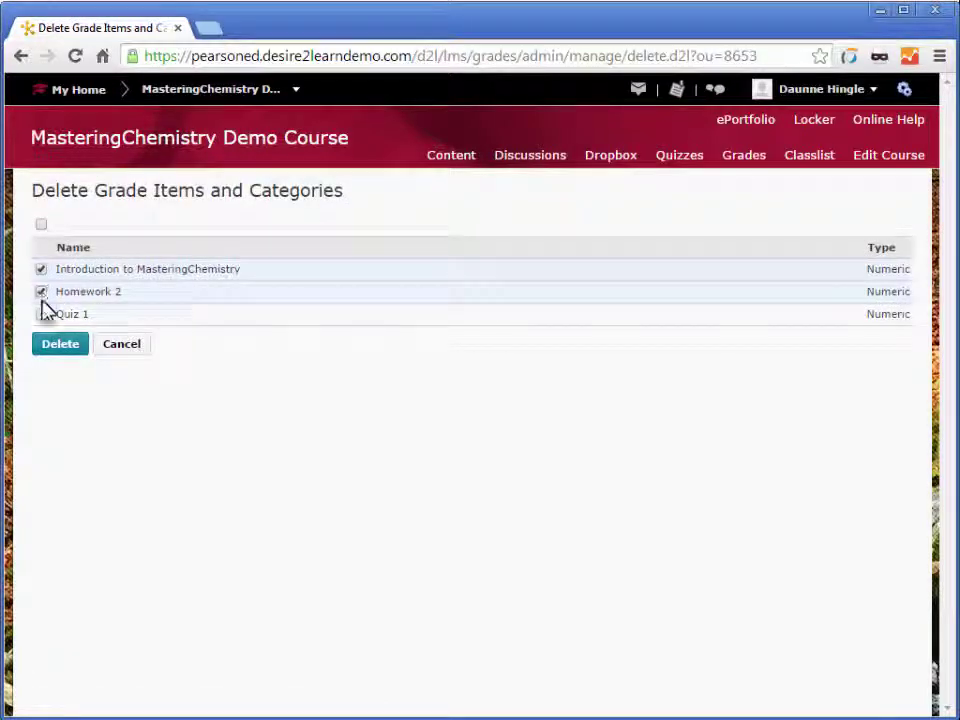
click(41, 314)
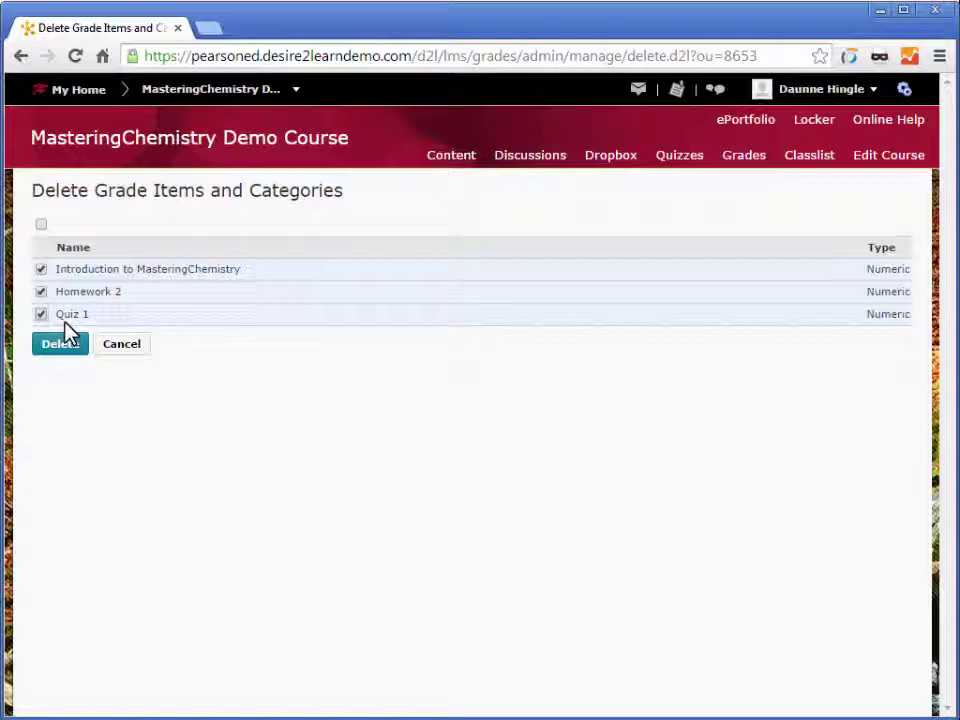
click(62, 350)
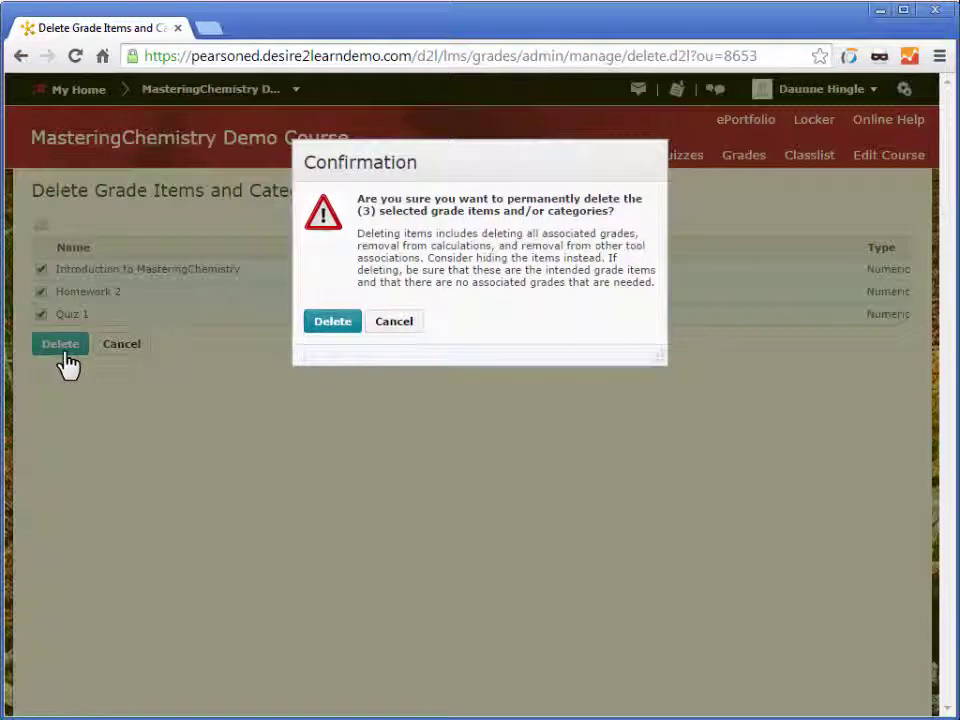
click(326, 336)
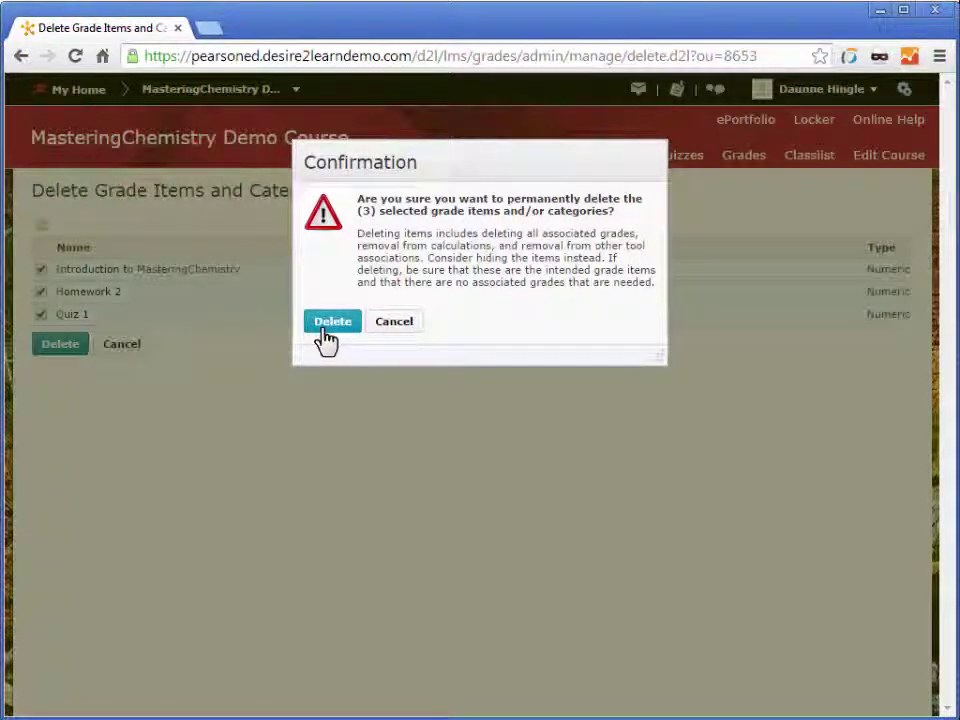
click(327, 338)
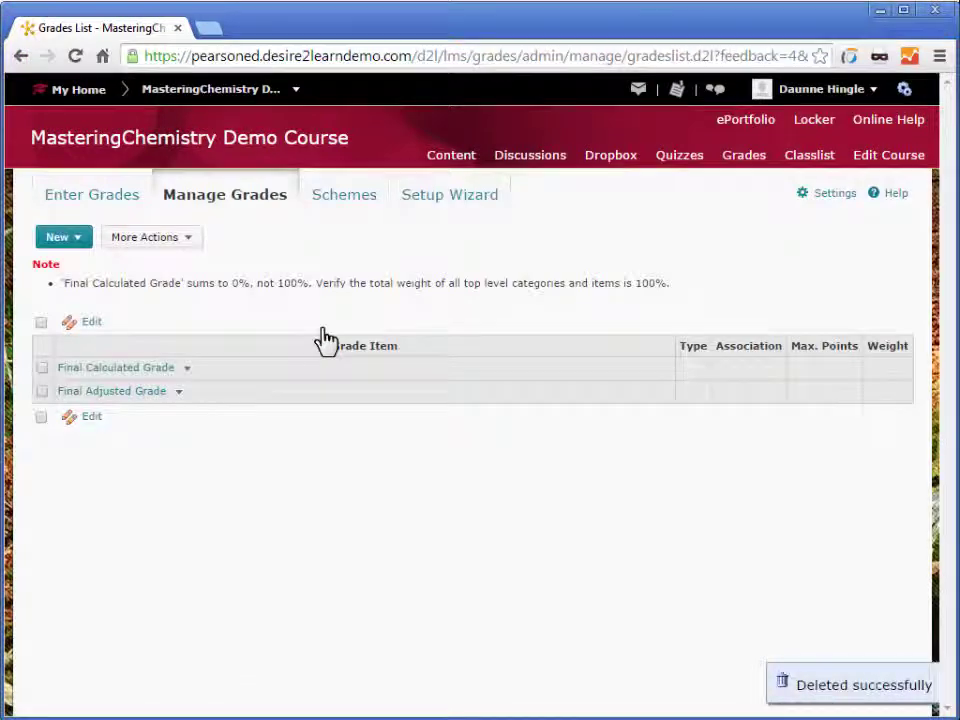
click(96, 205)
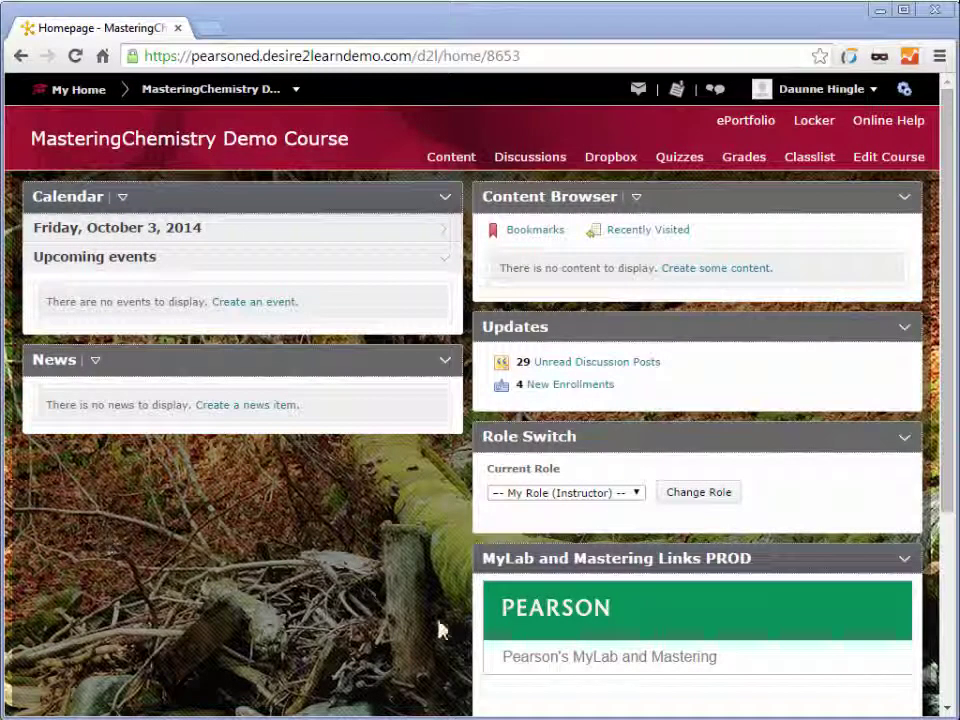
Export the Mastering Gradebook scores from Pearson's MyLab and Mastering in the format "Formatted for Desire2Learn-MyLab/Mastering".
click(540, 676)
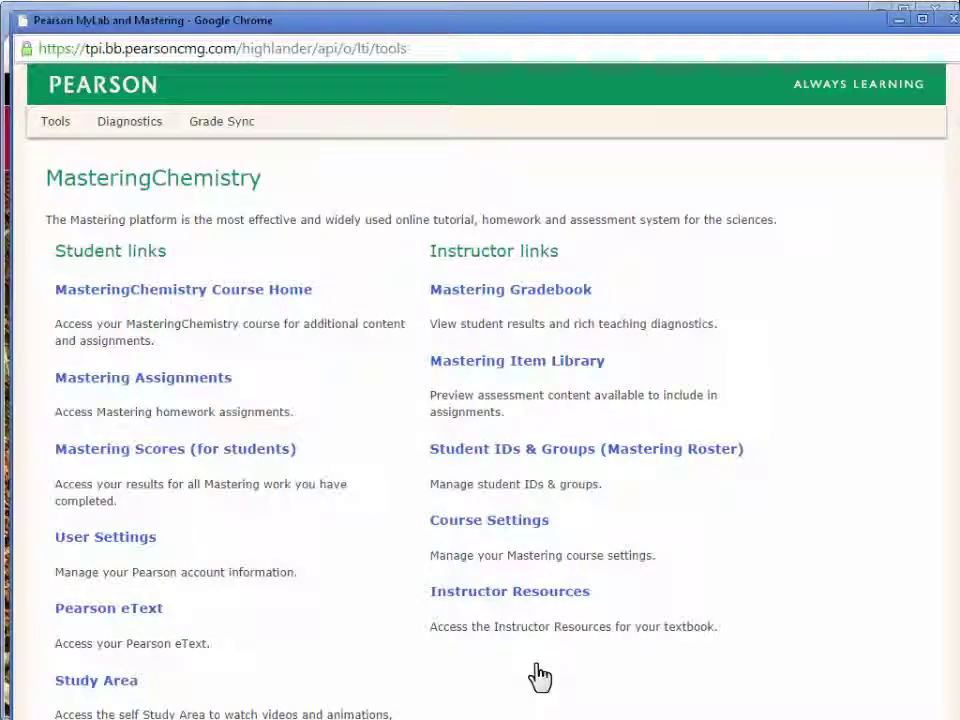
click(483, 292)
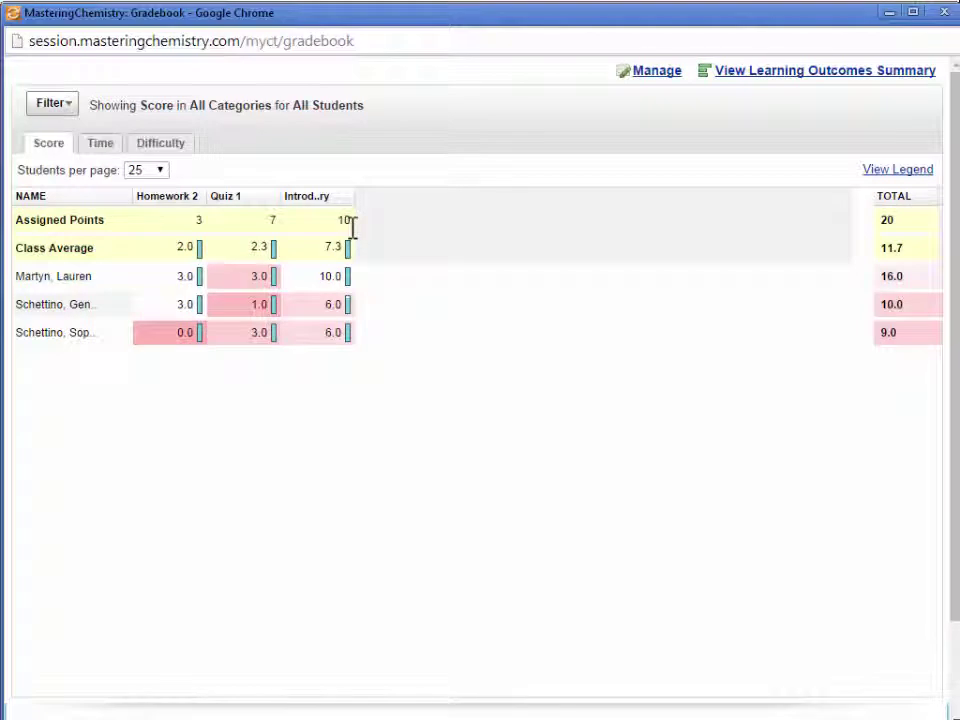
click(651, 73)
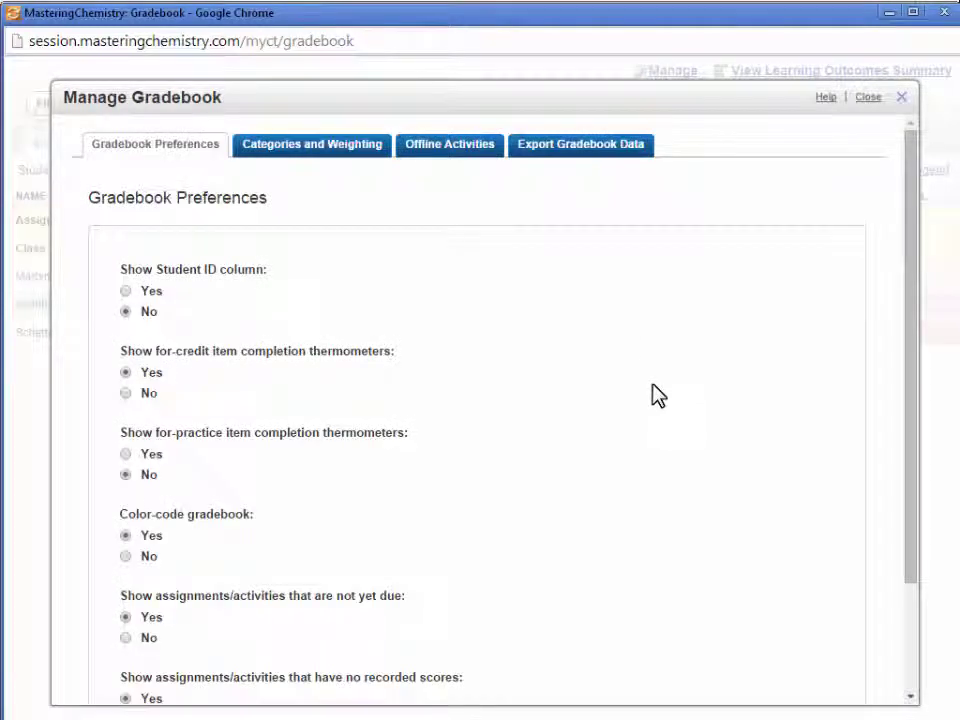
click(572, 160)
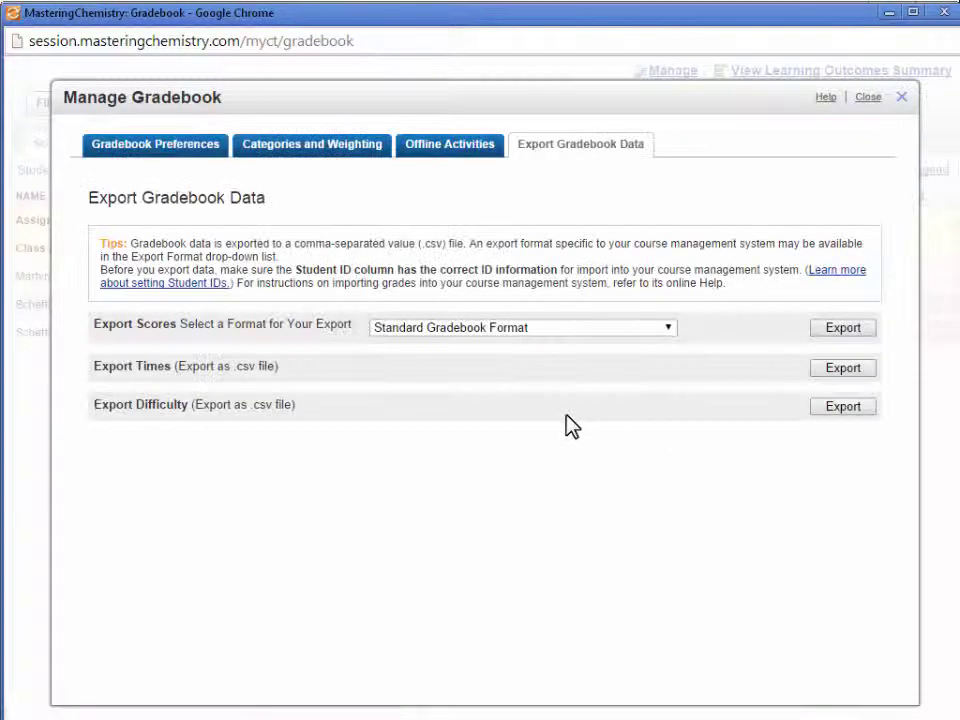
click(535, 332)
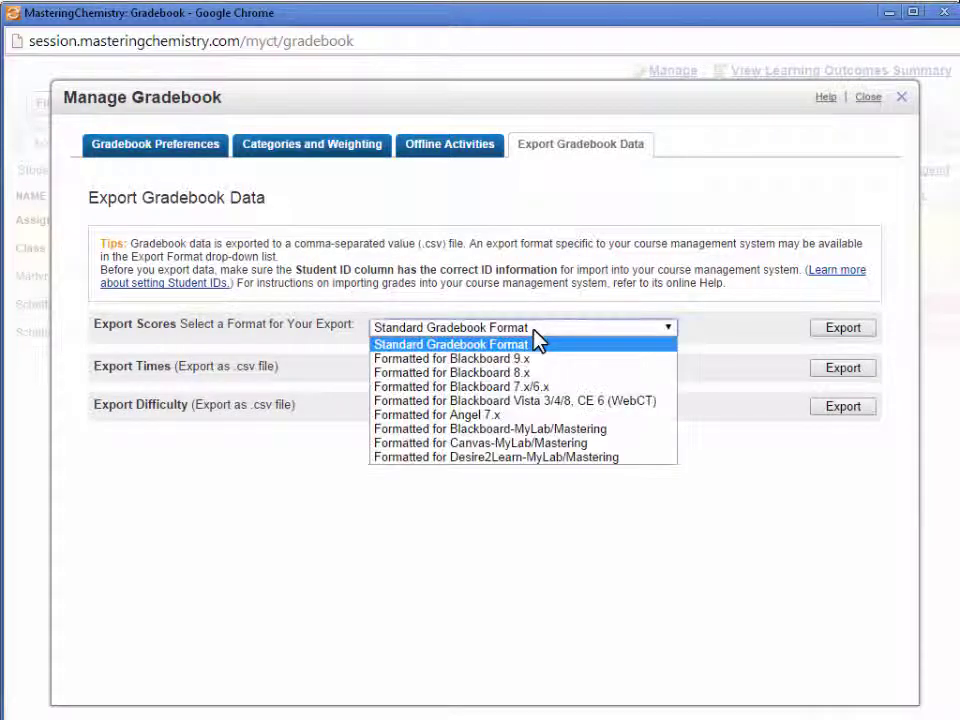
click(523, 459)
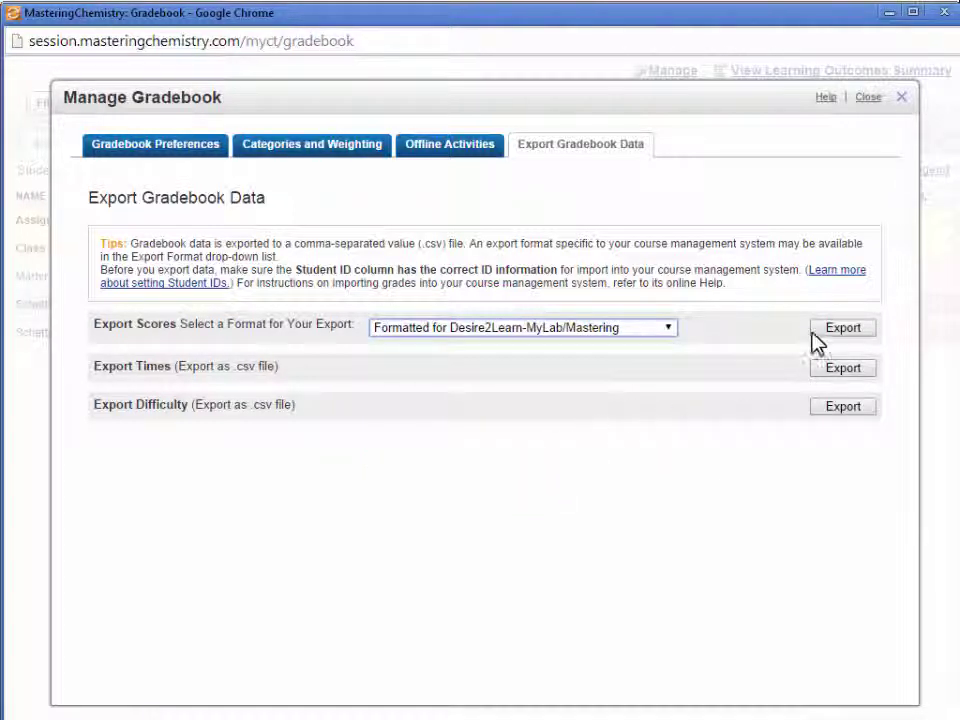
click(841, 329)
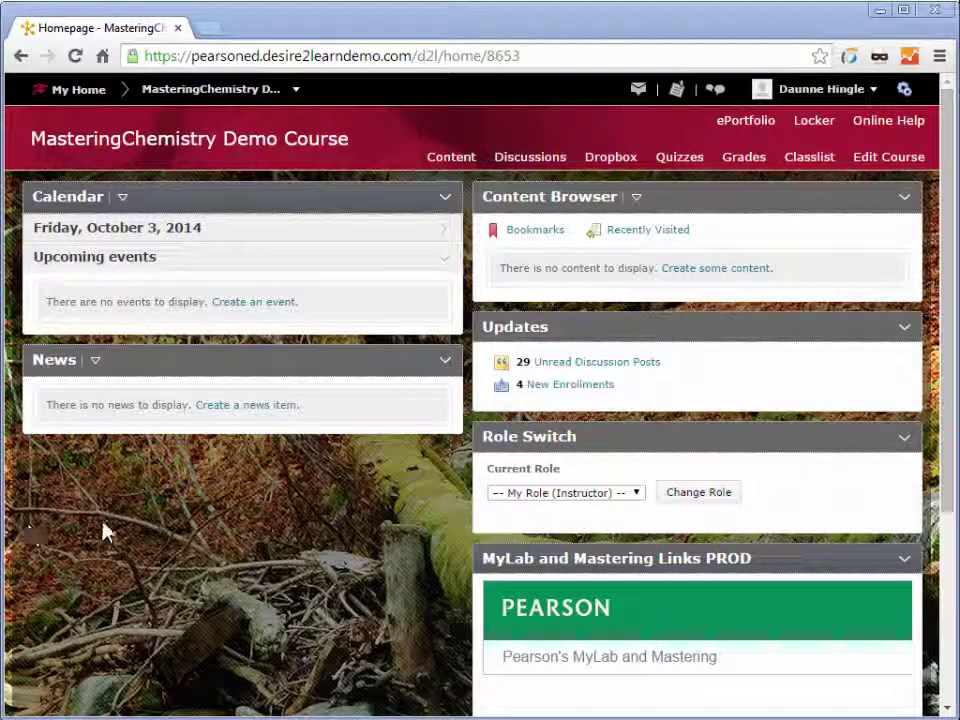
click(743, 160)
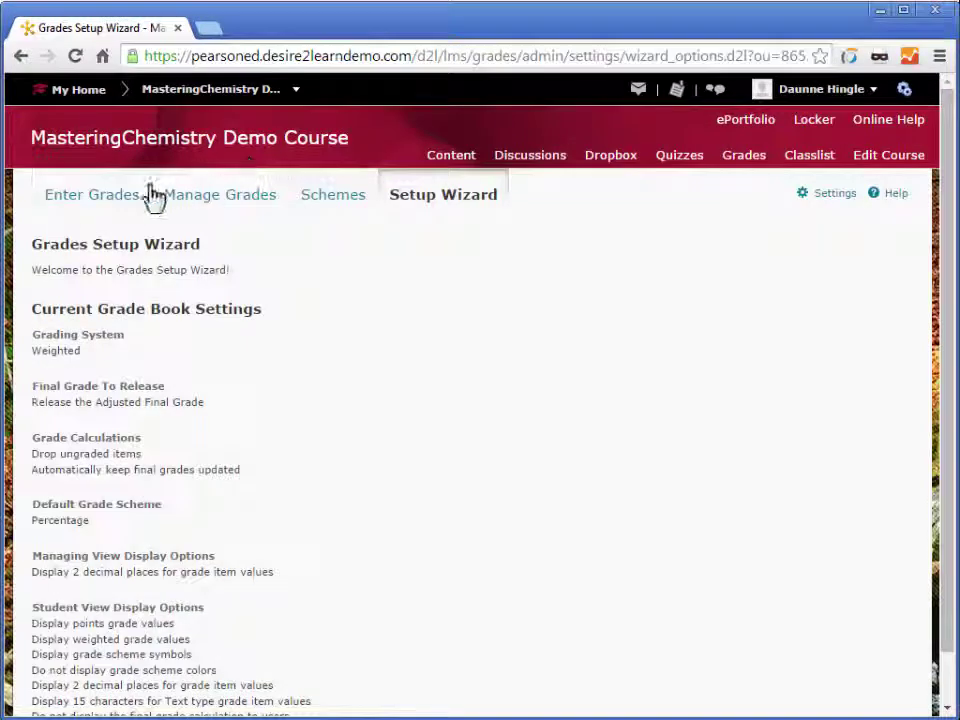
click(99, 202)
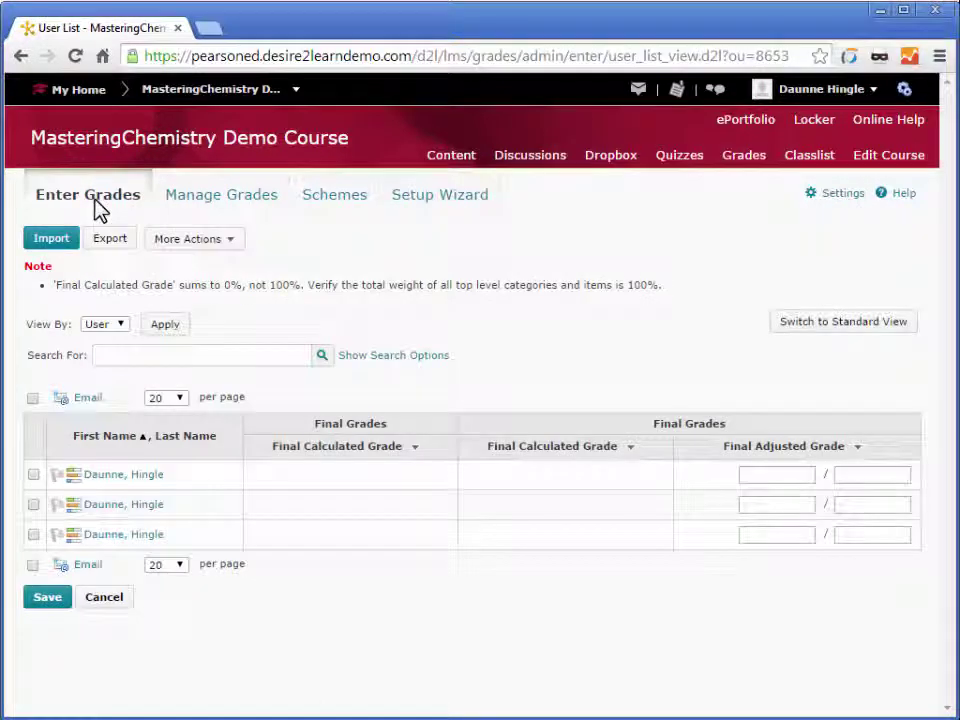
click(51, 248)
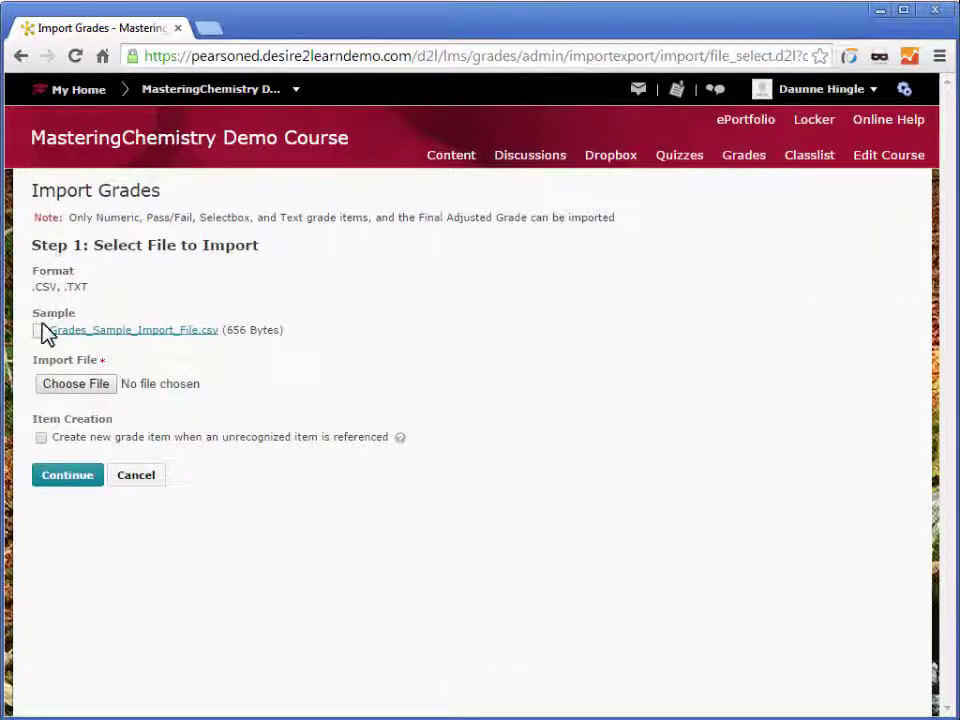
click(72, 386)
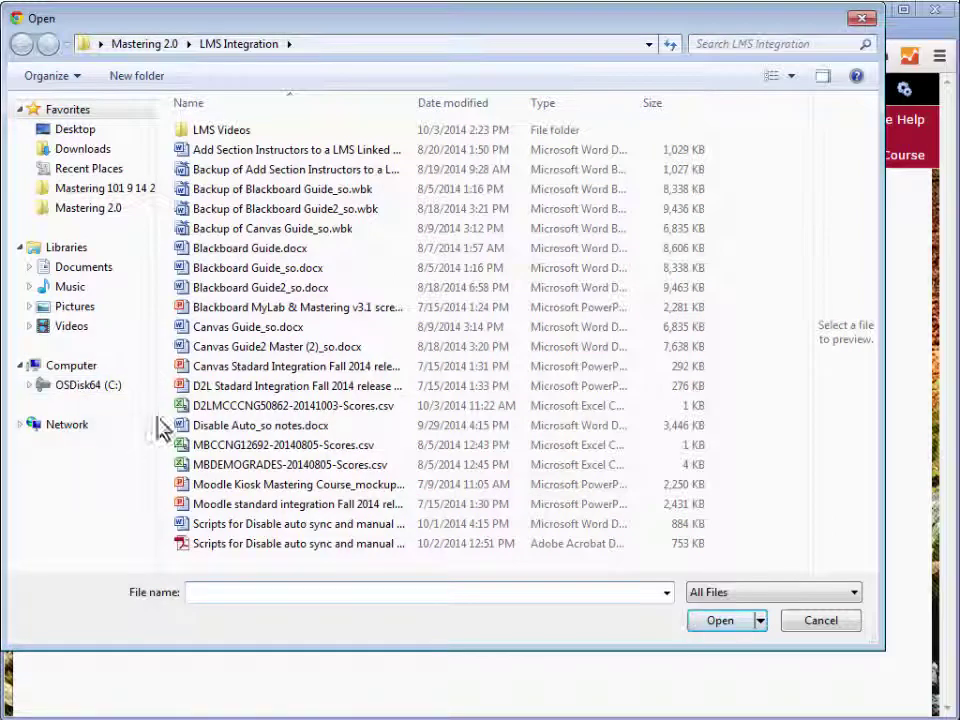
click(224, 410)
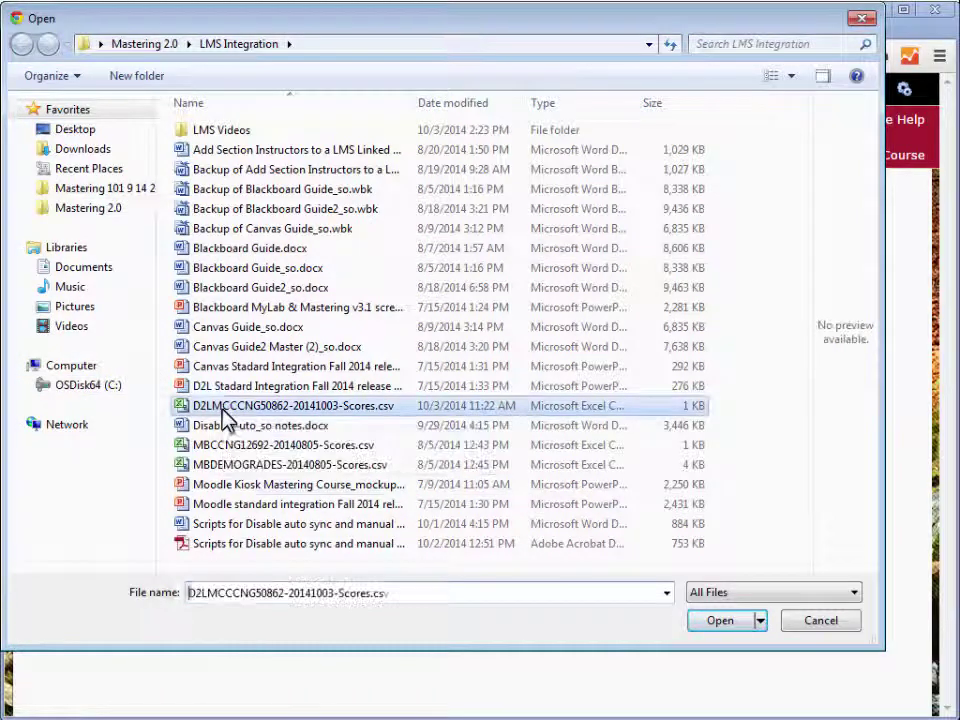
click(740, 621)
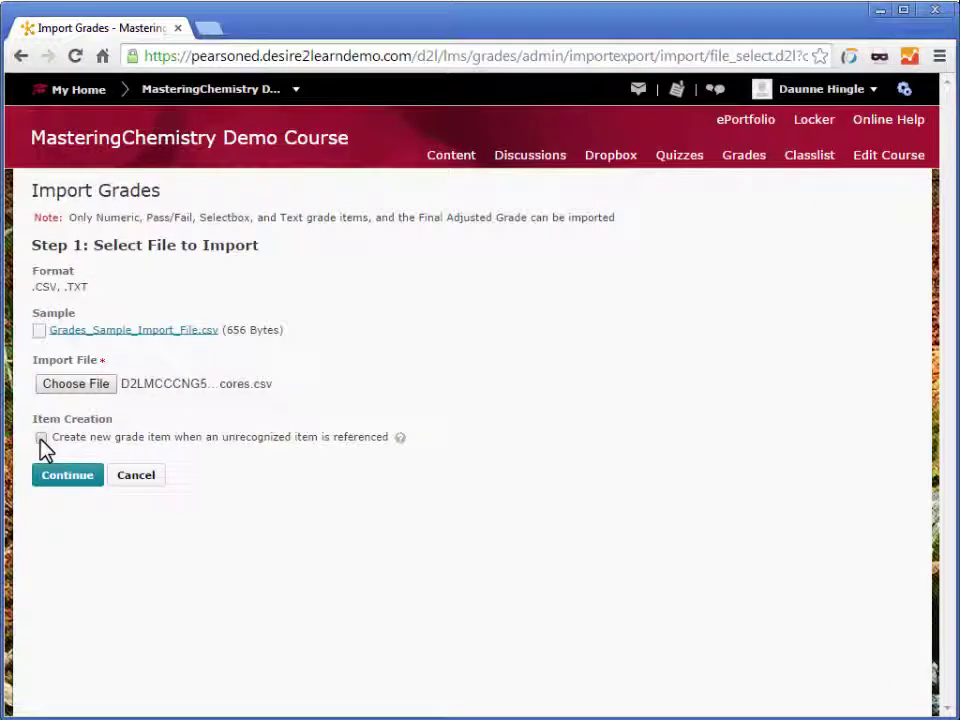
Enable creation of new grade items for unrecognized items and accept Homework 2, Quiz 1 and Introduction to MasteringChemistry as Numeric.
click(40, 438)
click(60, 478)
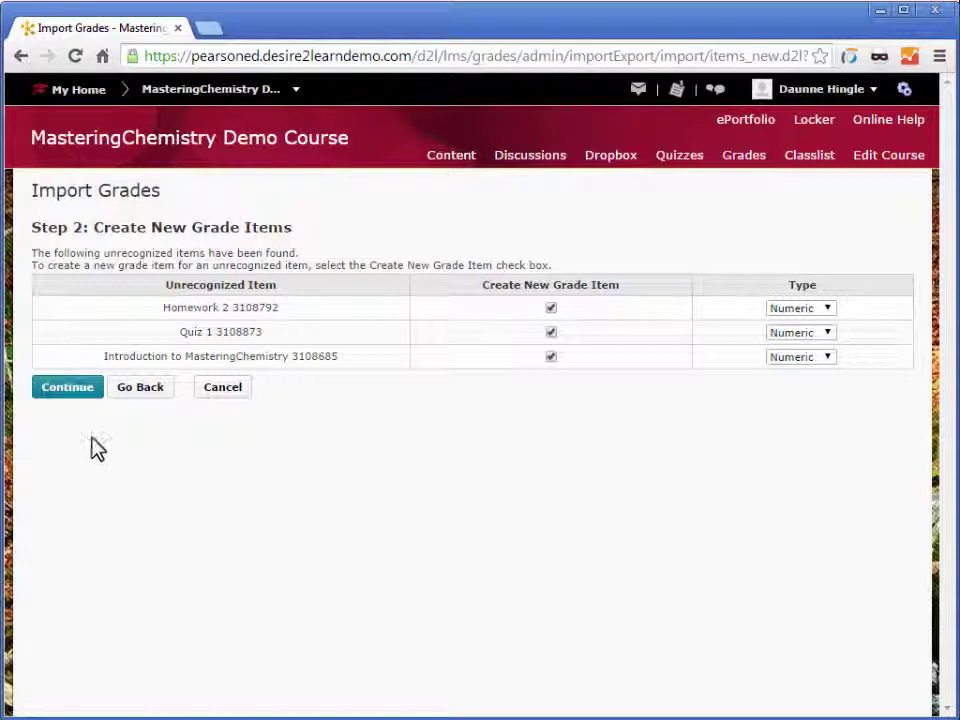
click(66, 390)
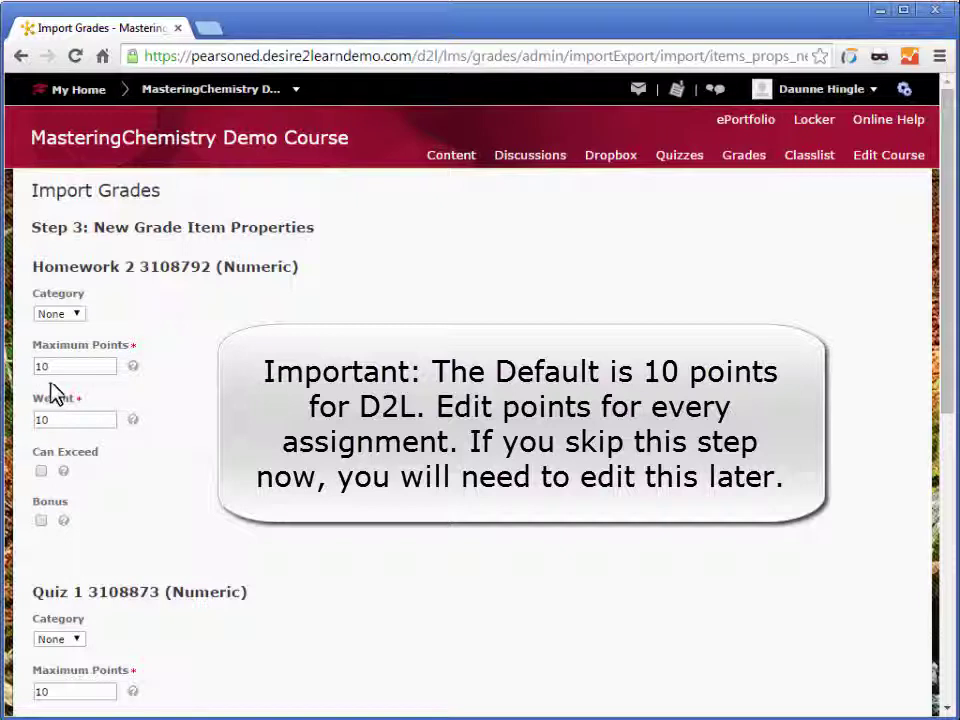
Set the maximum points to 3 for Homework 2 and 7 for Quiz 1, keeping 10 for Introduction to MasteringChemistry, and accept the item properties.
drag(52, 366, 38, 366)
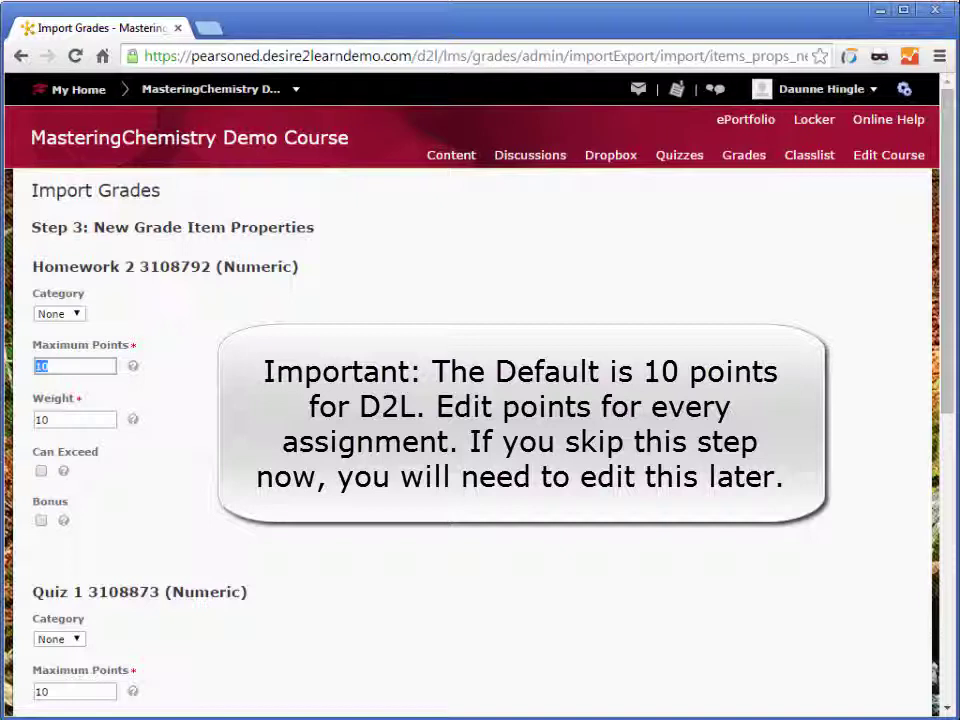
text(3)
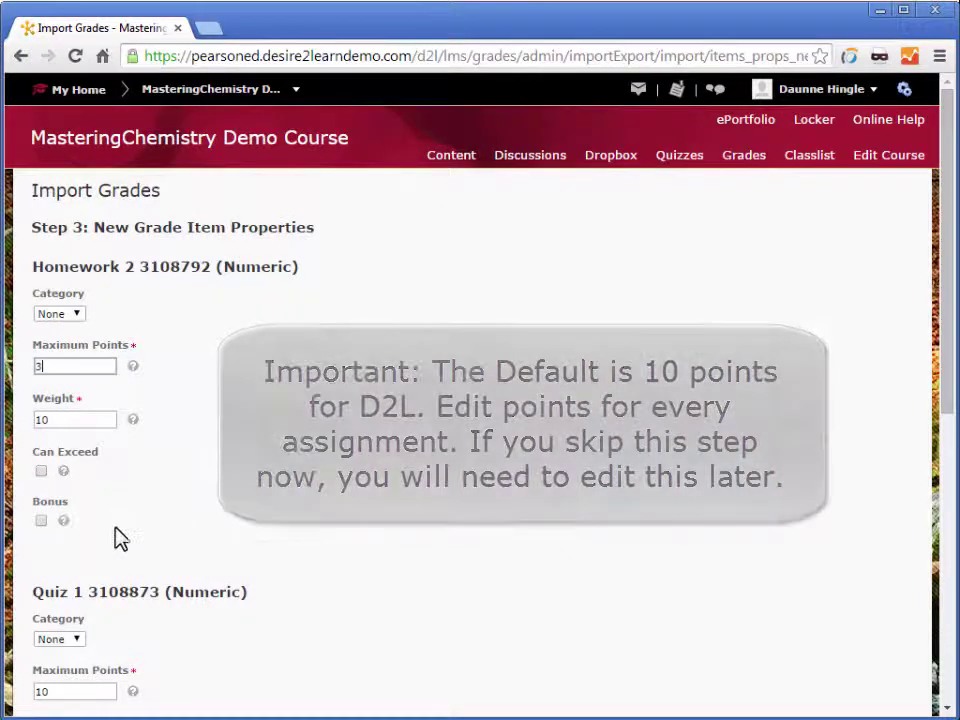
scroll(92, 604, down, 3)
double_click(71, 505)
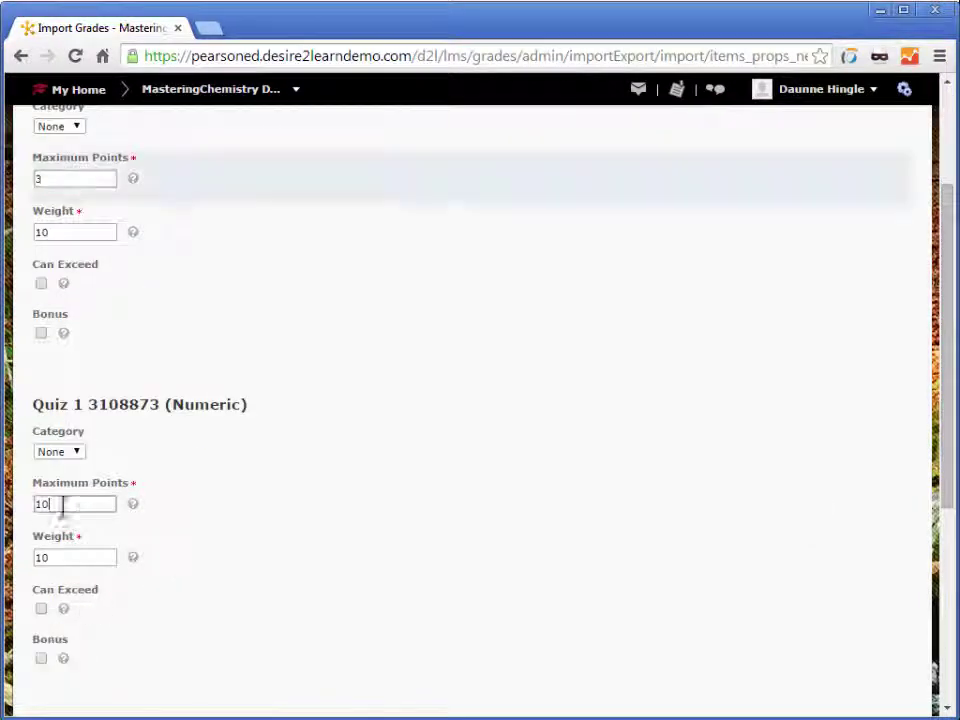
key(BackSpace)
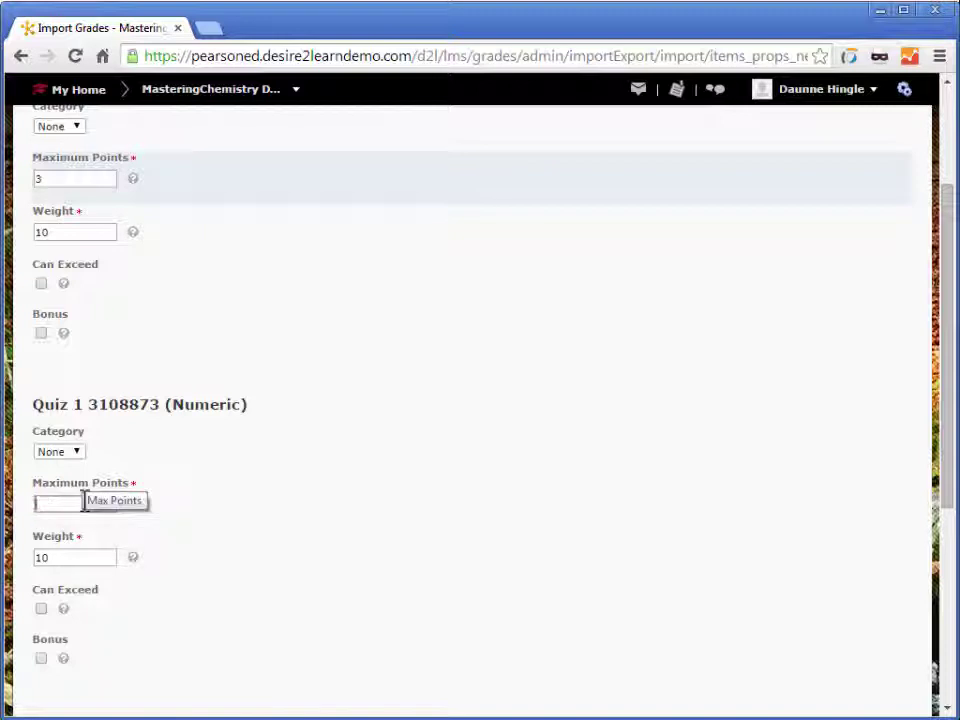
text(7)
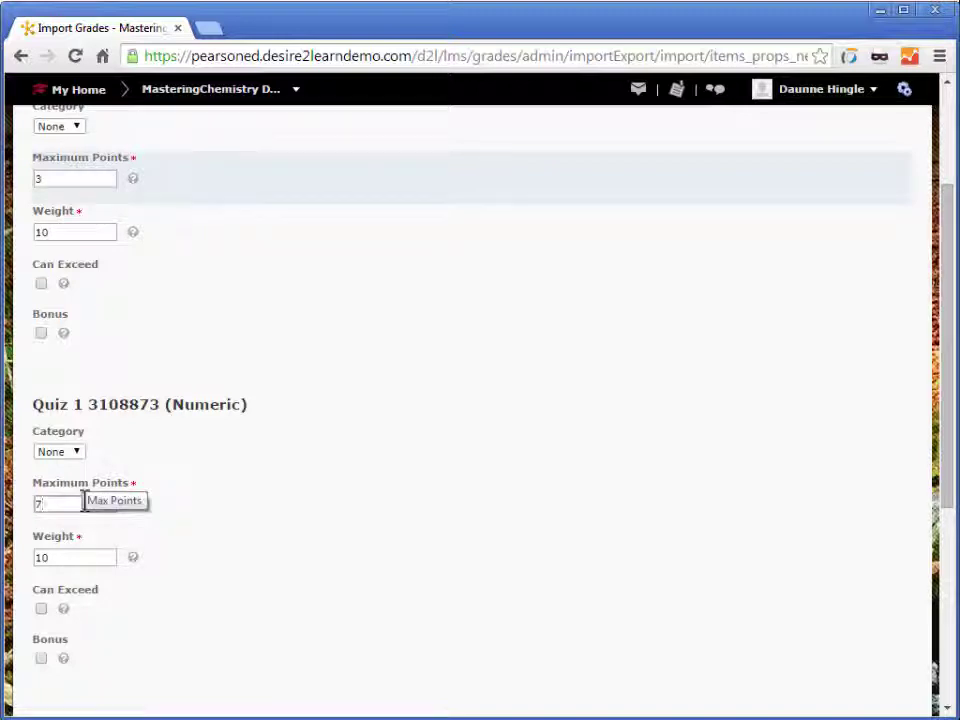
scroll(84, 508, down, 3)
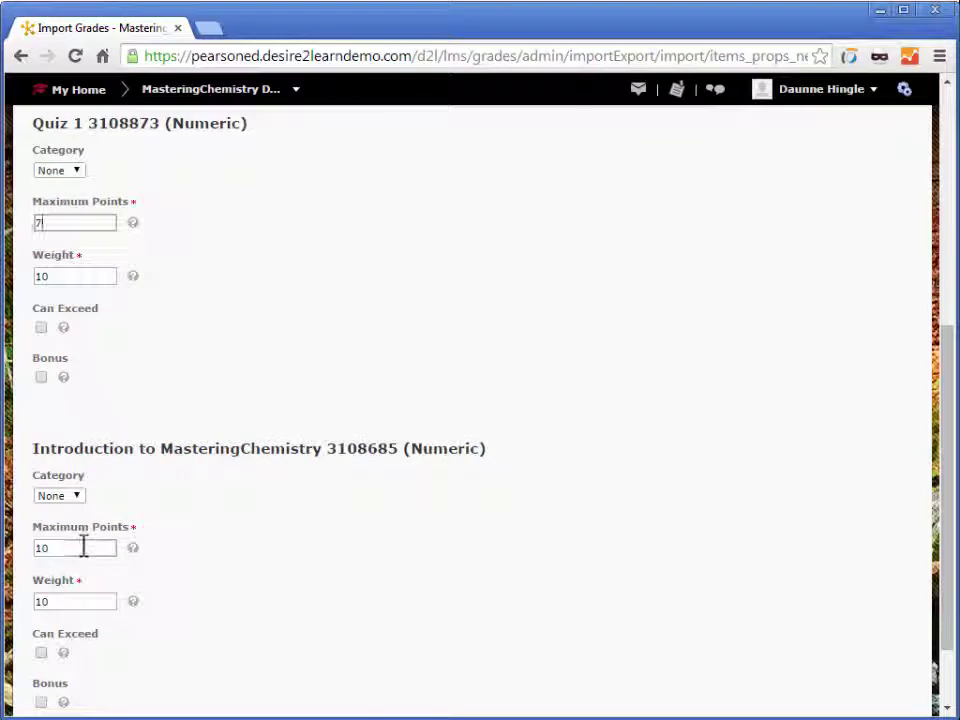
click(84, 545)
scroll(85, 551, down, 1)
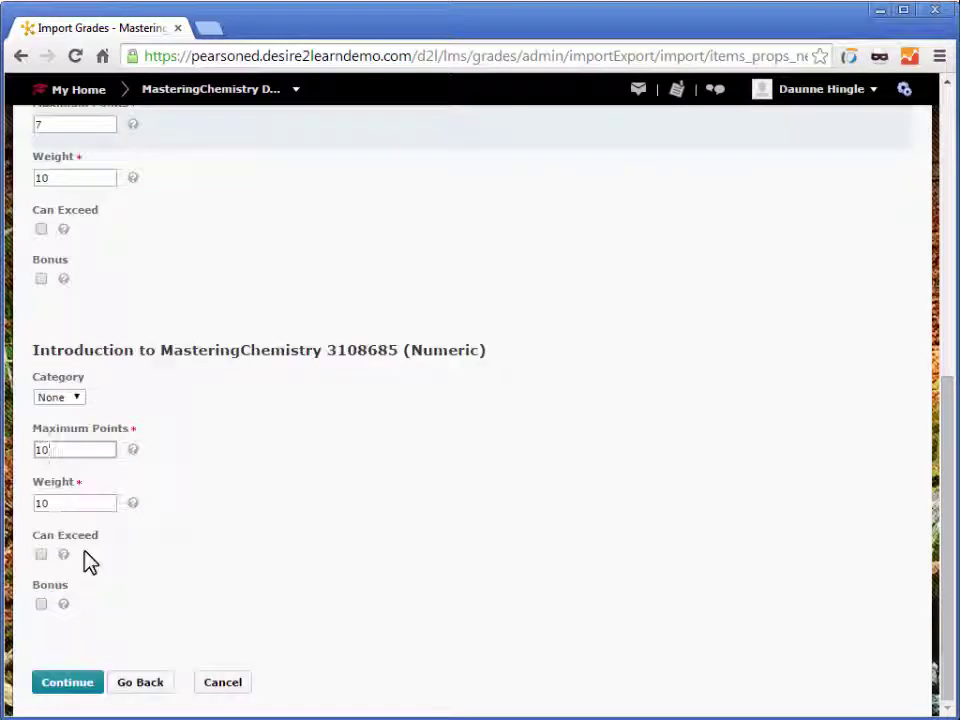
click(70, 690)
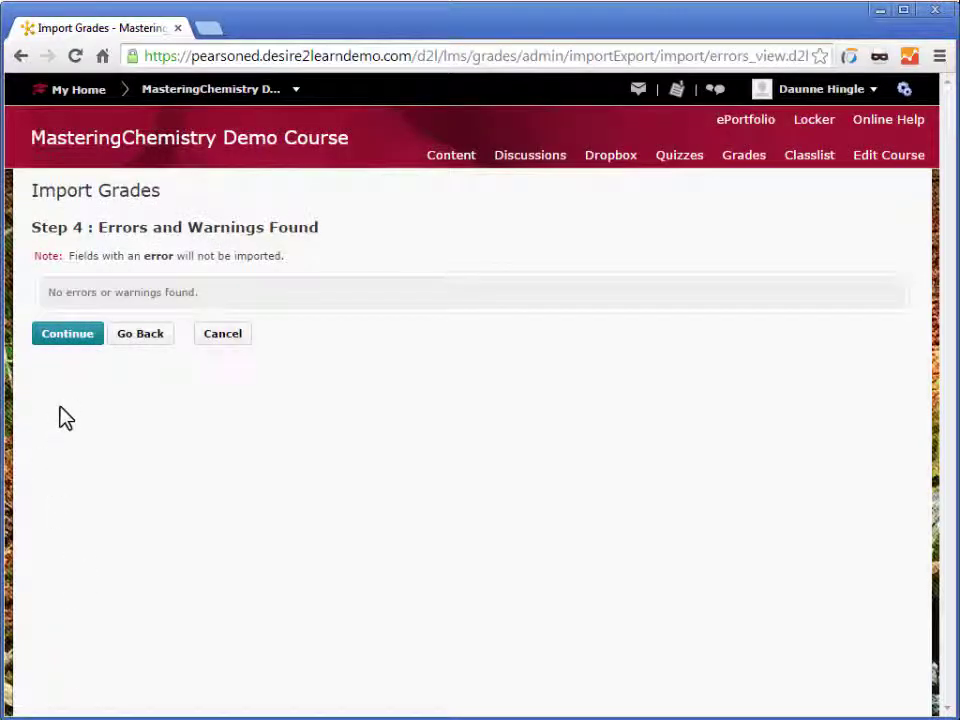
Proceed past the error check, import the previewed grades and save them in the course gradebook.
click(67, 340)
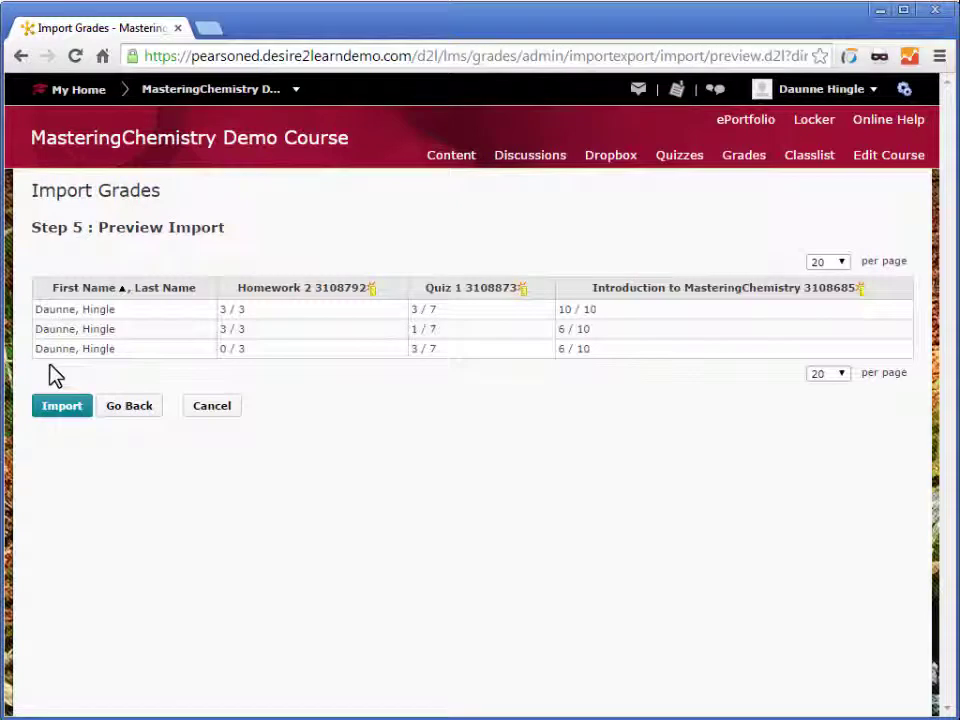
click(56, 425)
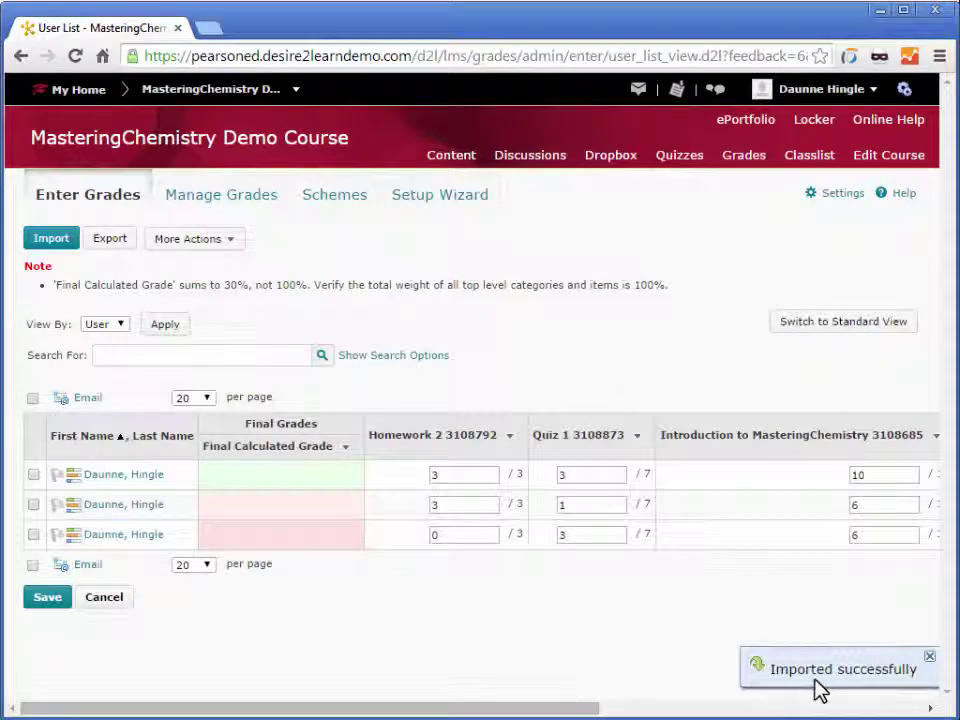
click(48, 600)
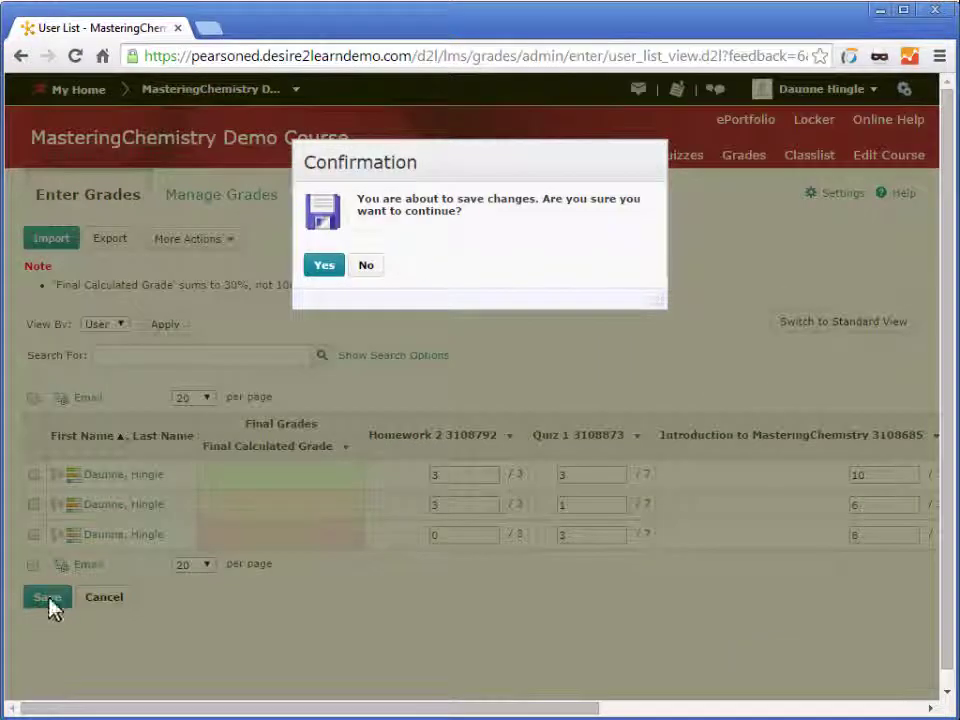
click(320, 270)
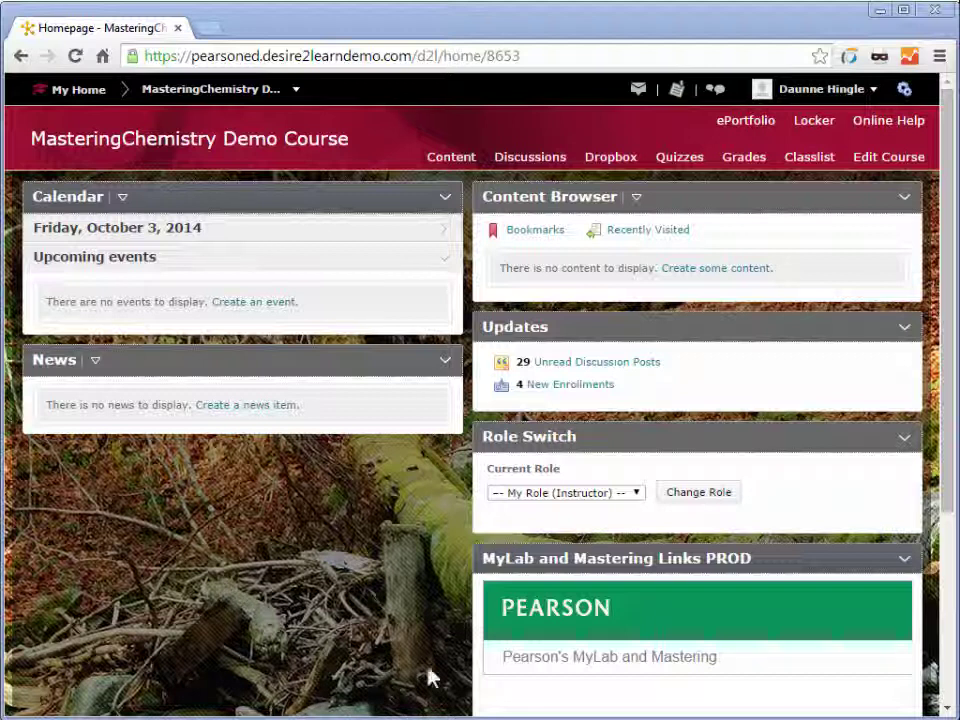
Check each assignment's assigned points in the Mastering Gradebook, reached through Pearson's MyLab and Mastering, and close the Pearson windows.
click(540, 678)
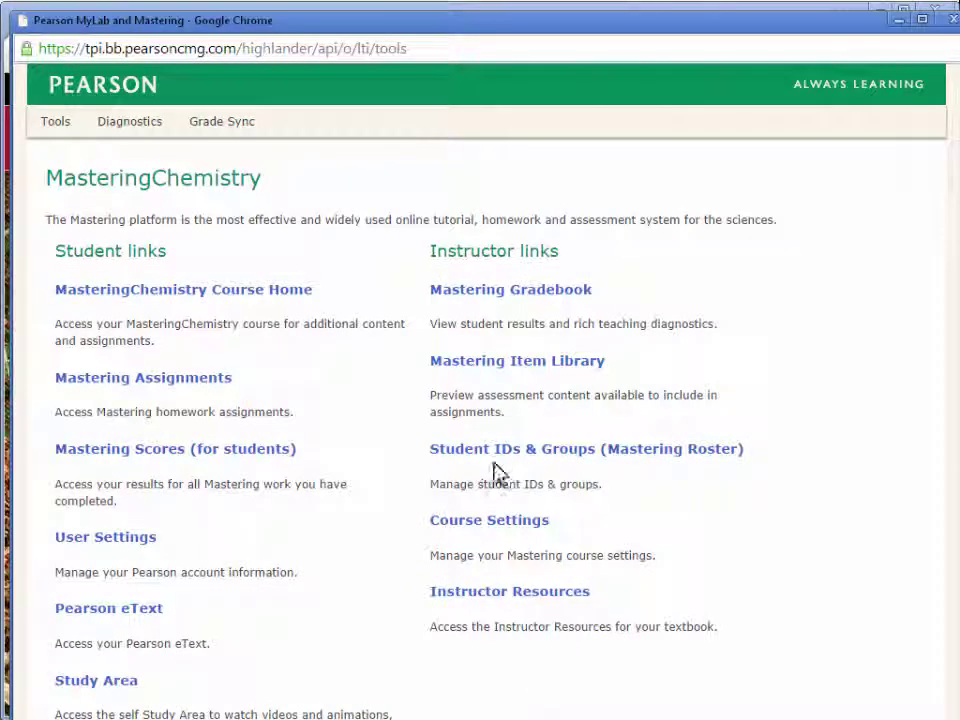
click(489, 295)
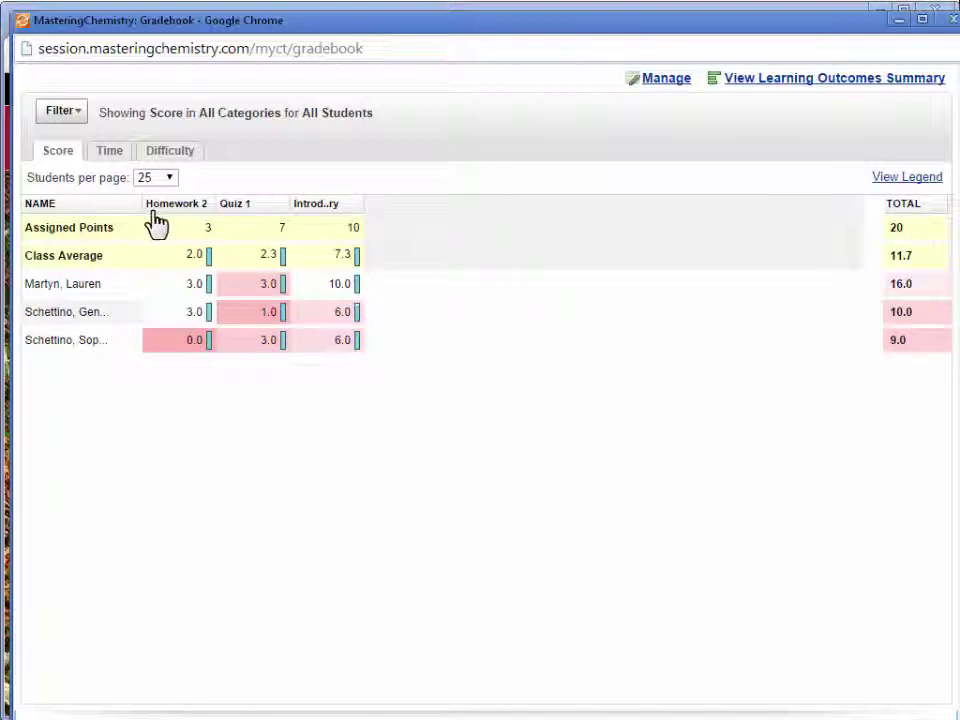
mouse_move(236, 219)
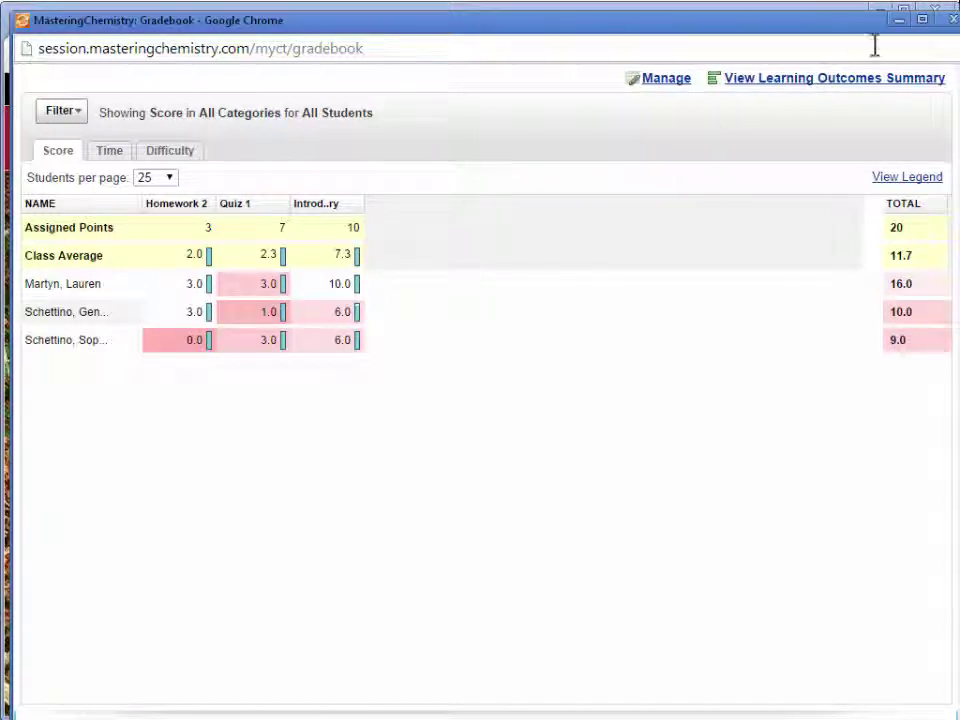
click(951, 24)
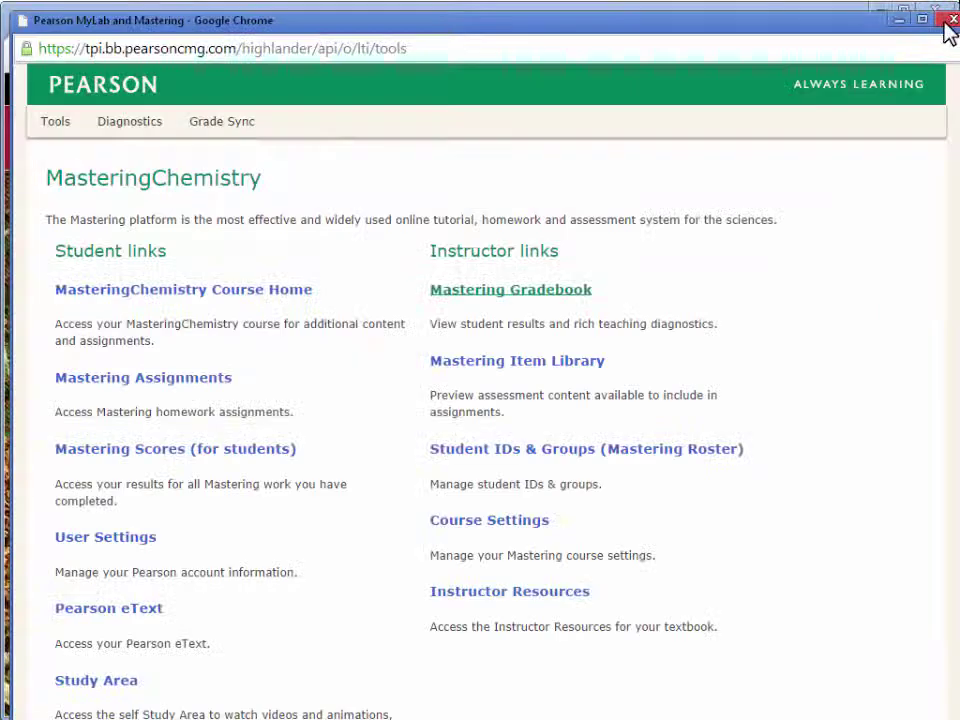
click(951, 24)
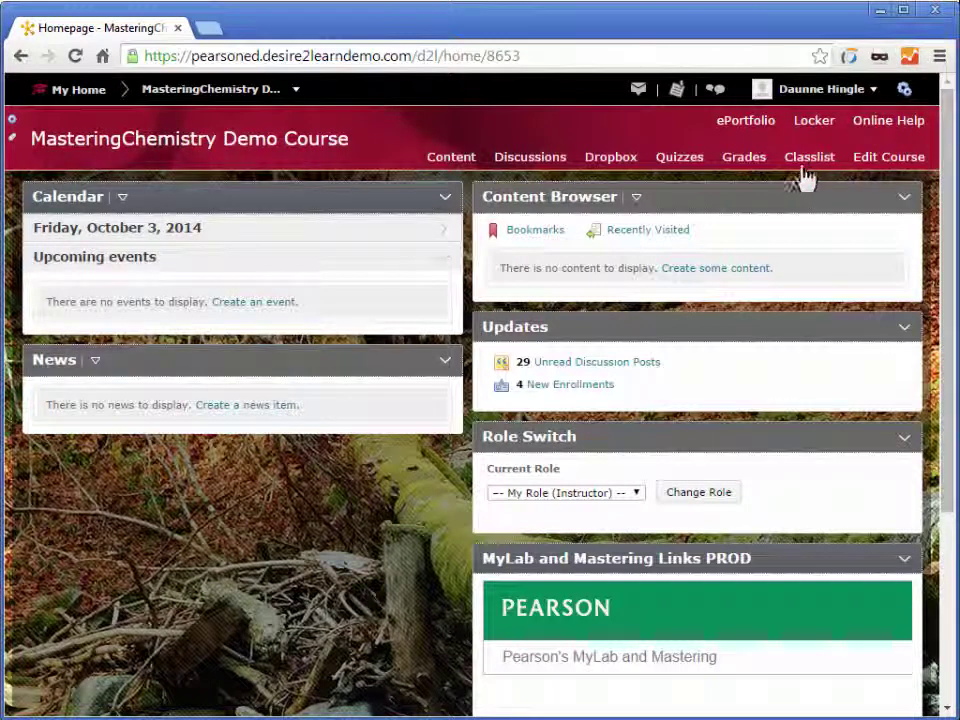
In the course's Grades area, open the Homework 2 and Quiz 1 grade items together for editing and save them.
click(743, 164)
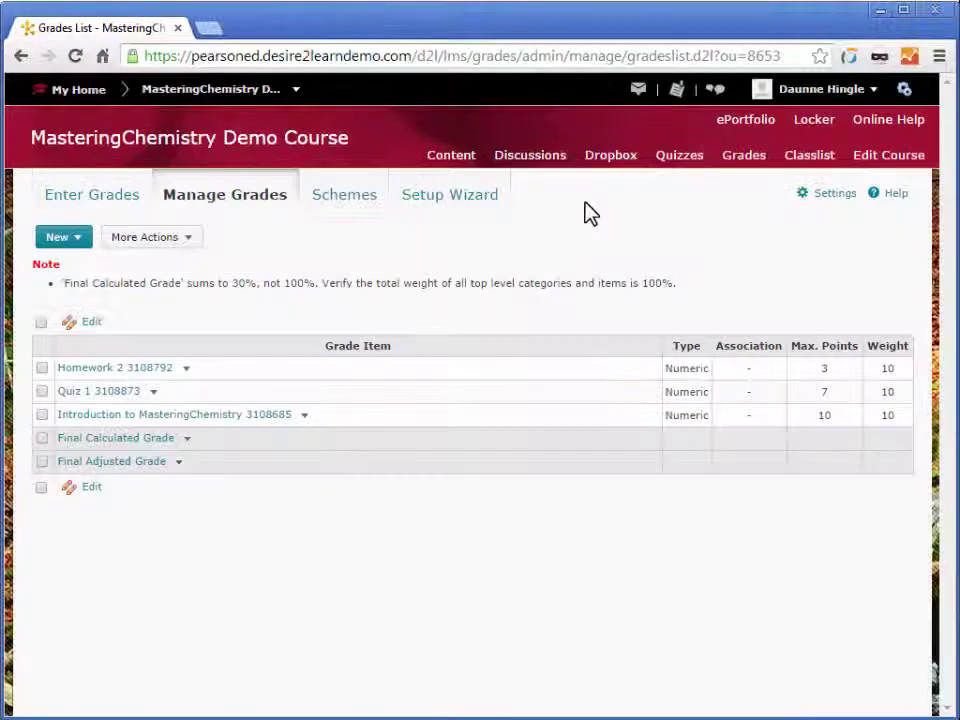
click(42, 368)
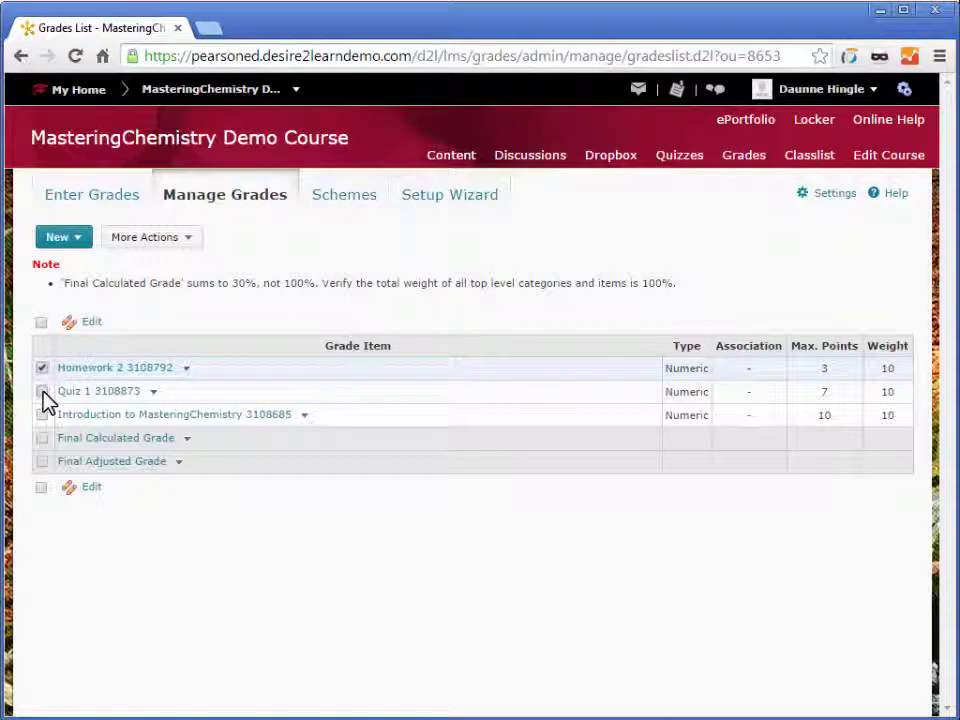
click(42, 391)
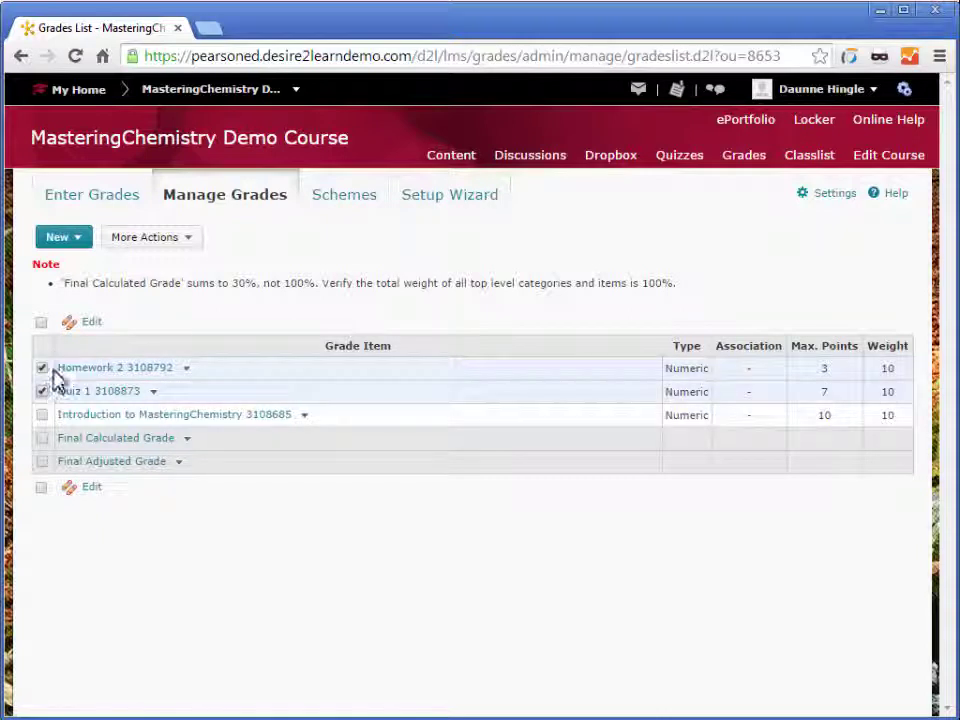
click(94, 326)
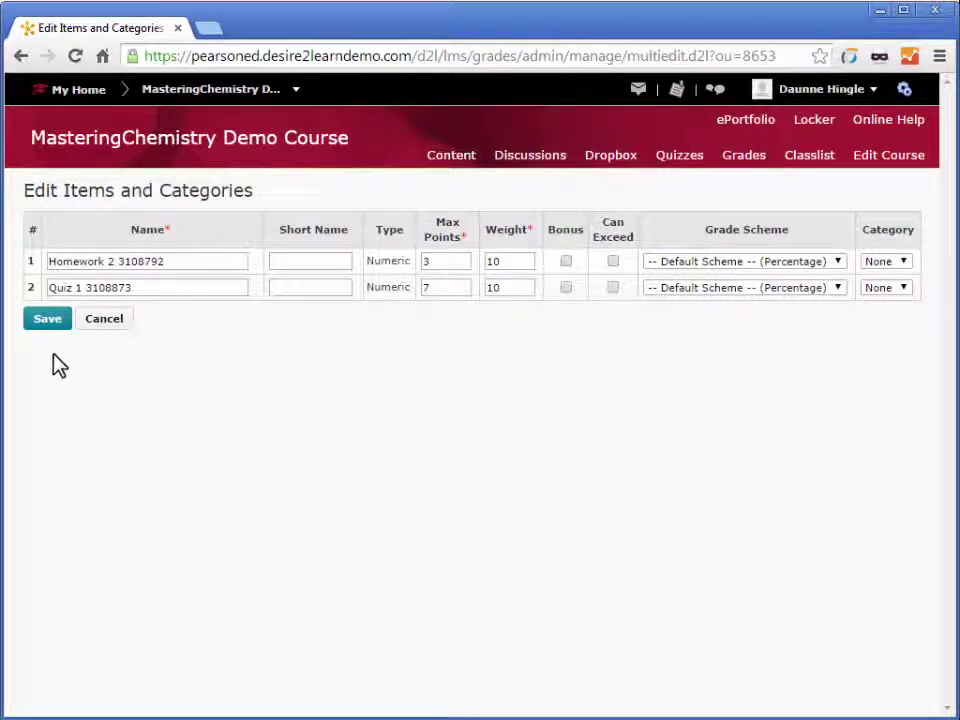
click(45, 327)
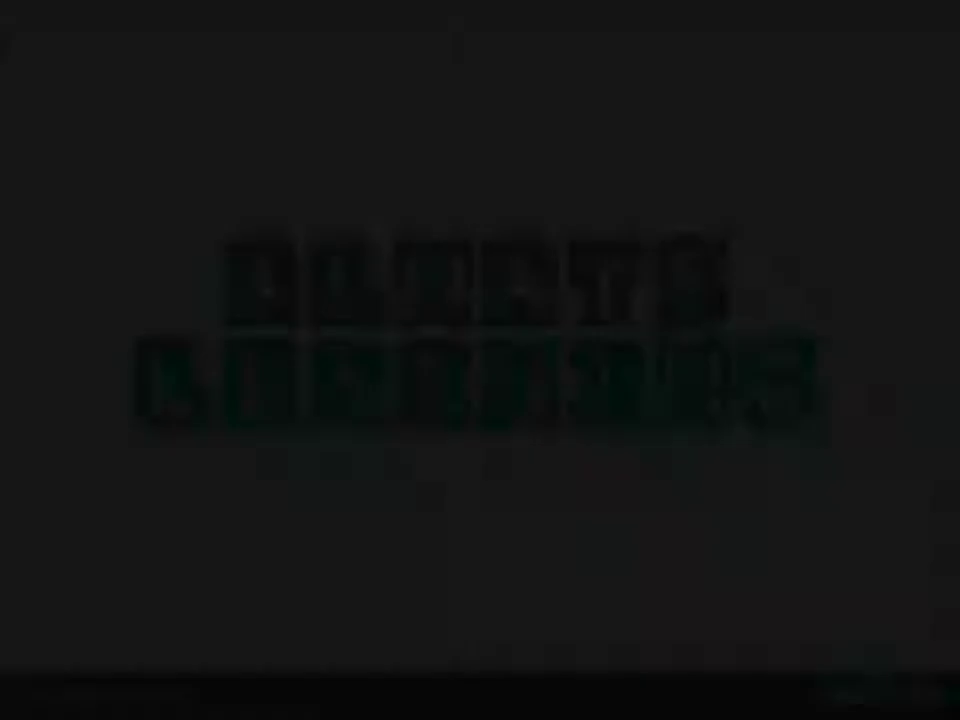